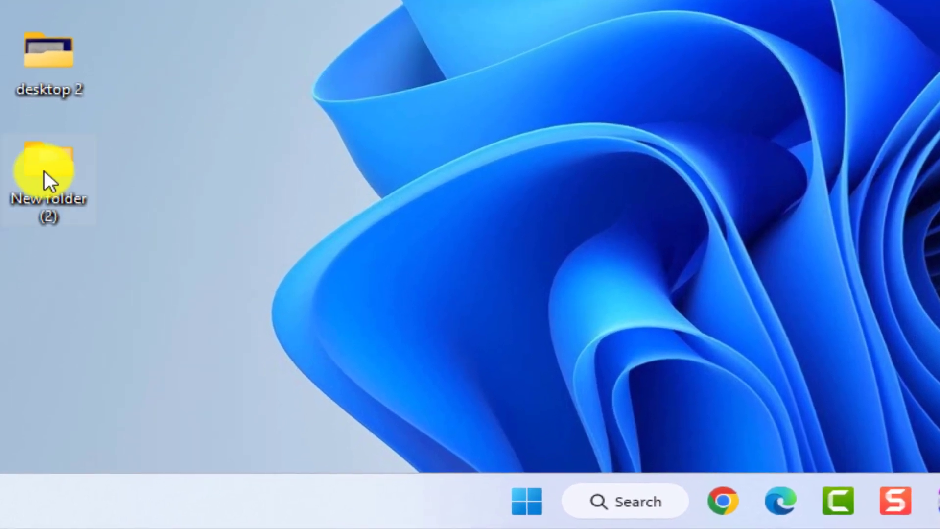
Step: Close the New folder (2) window and launch Registry Editor from Windows Search
{"action": "double_click", "coordinate": [45, 171]}
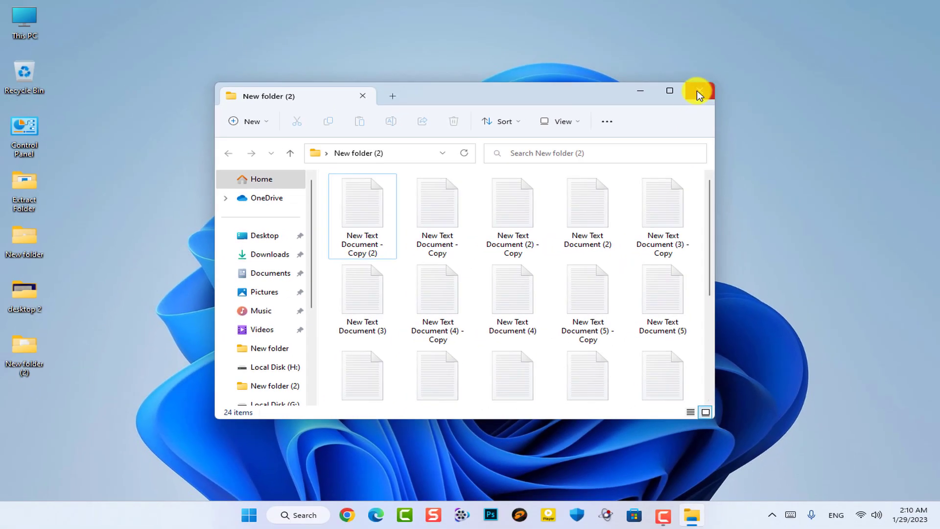
{"action": "left_click", "coordinate": [698, 91]}
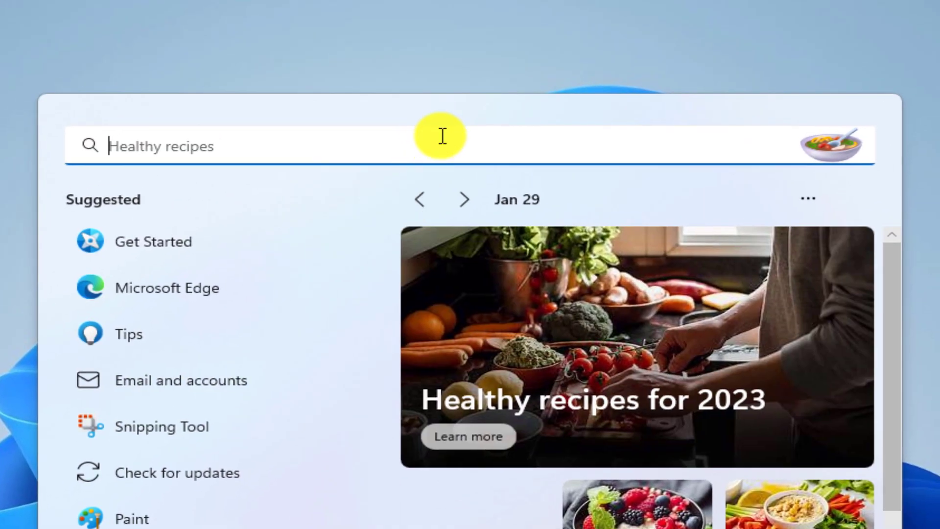
{"action": "type", "text": "re"}
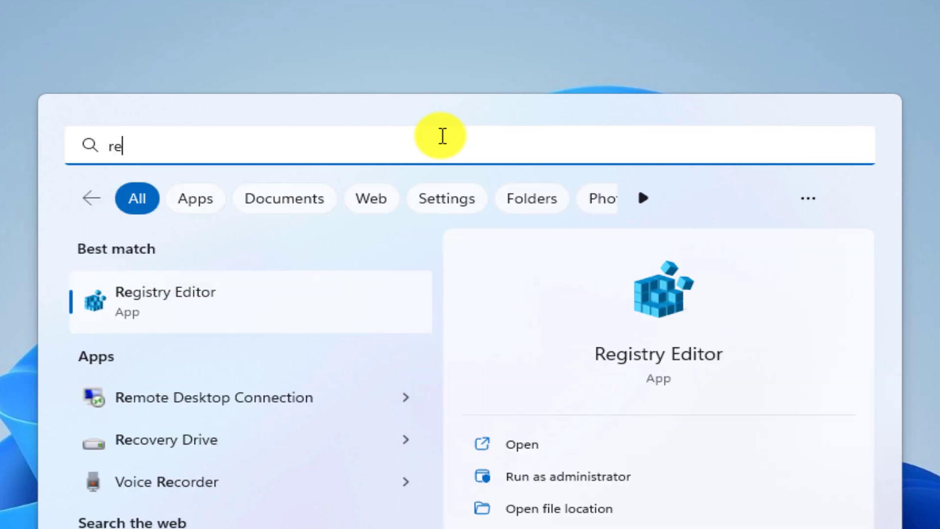
{"action": "type", "text": "gist"}
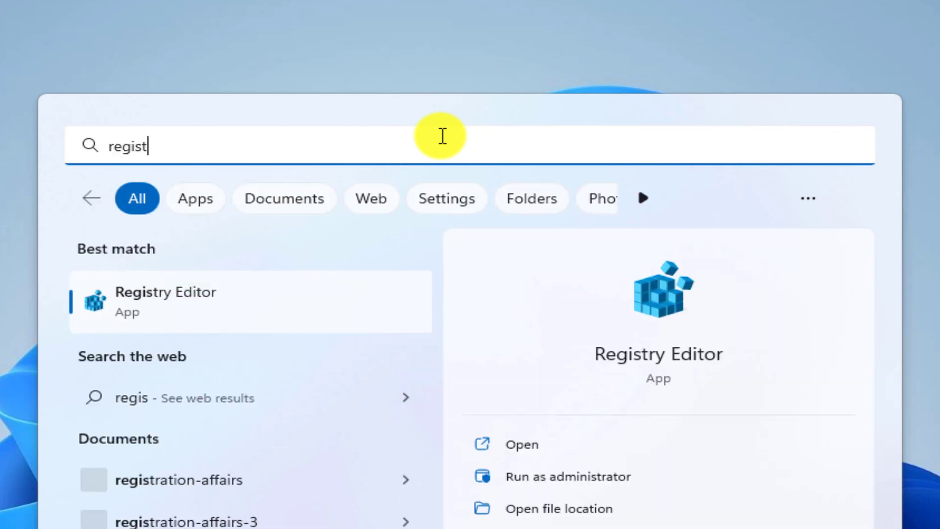
{"action": "type", "text": "ry ed"}
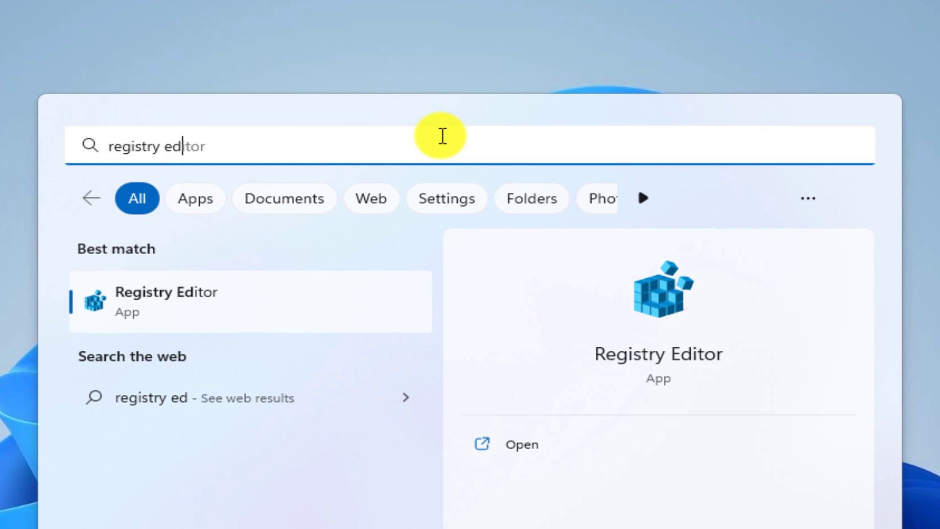
{"action": "type", "text": "itor"}
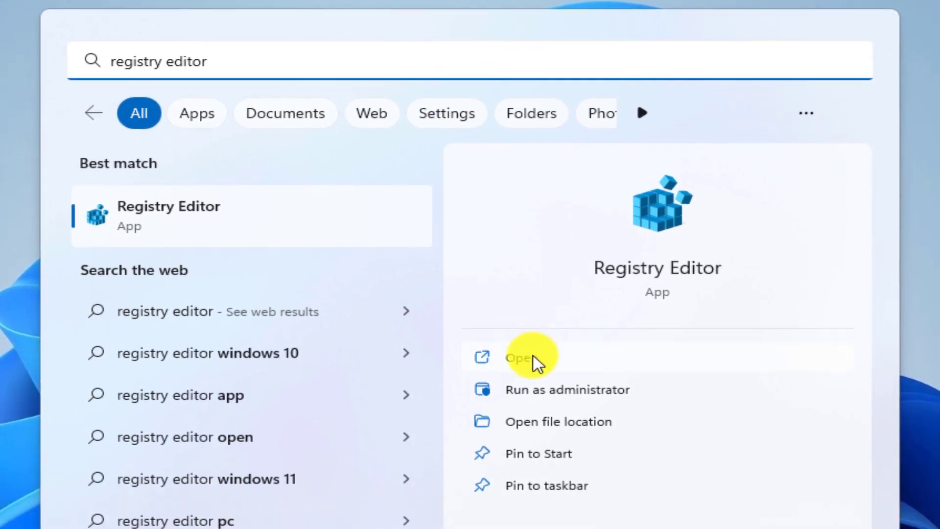
{"action": "left_click", "coordinate": [540, 390]}
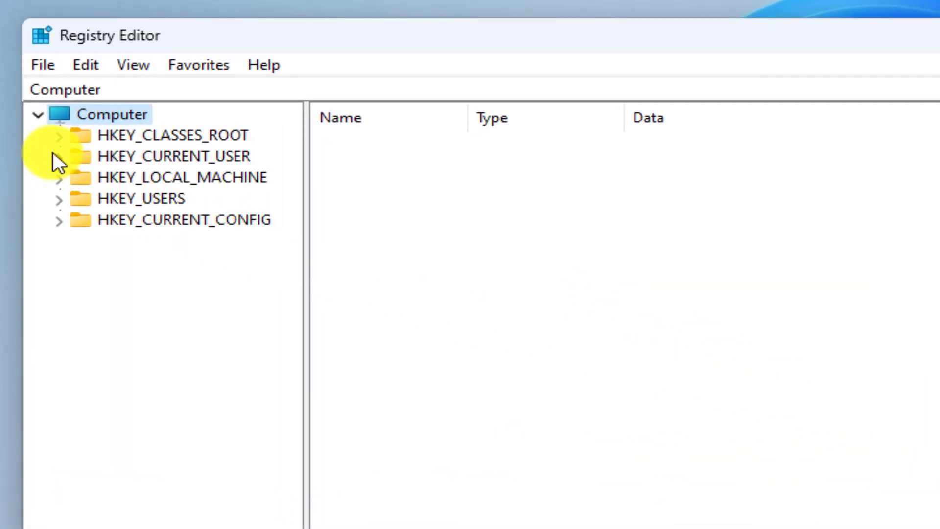
Step: Expand HKEY_CURRENT_USER, Control Panel and Desktop, then show the WindowMetrics values
{"action": "left_click", "coordinate": [59, 156]}
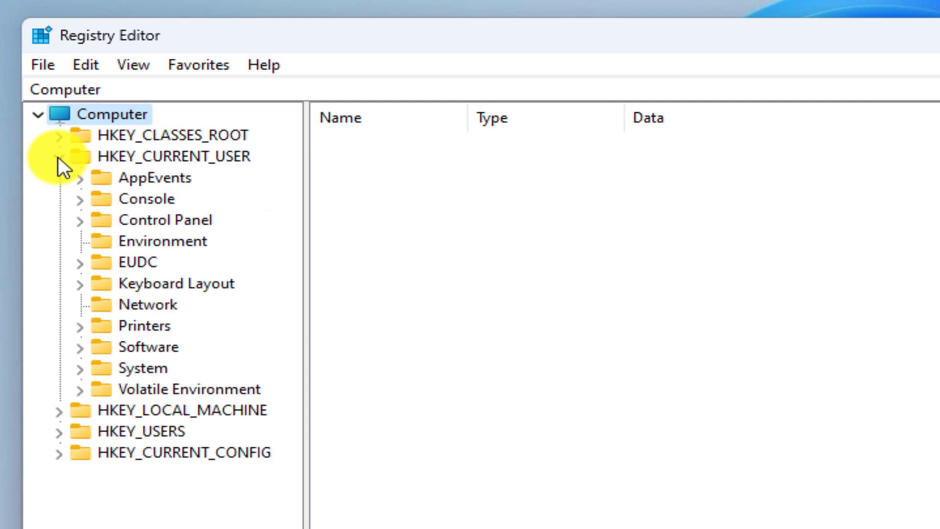
{"action": "left_click", "coordinate": [81, 220]}
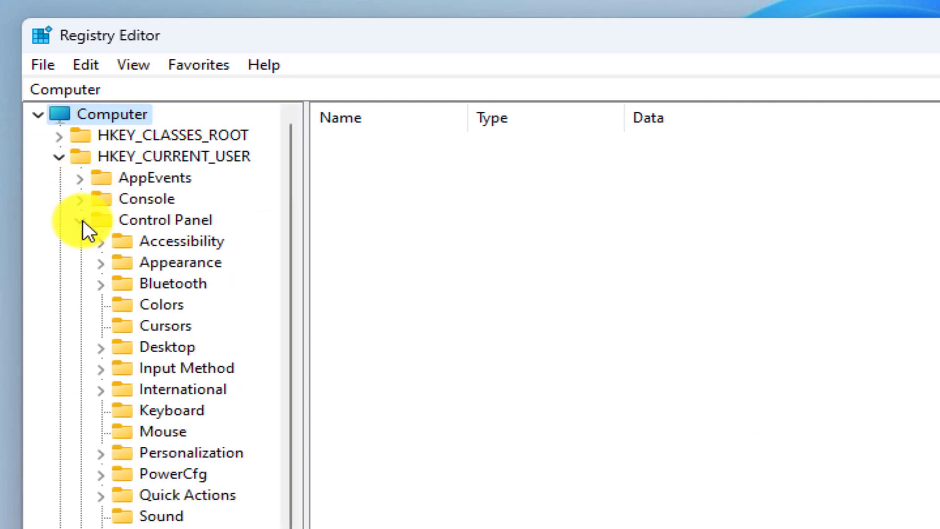
{"action": "left_click", "coordinate": [101, 347]}
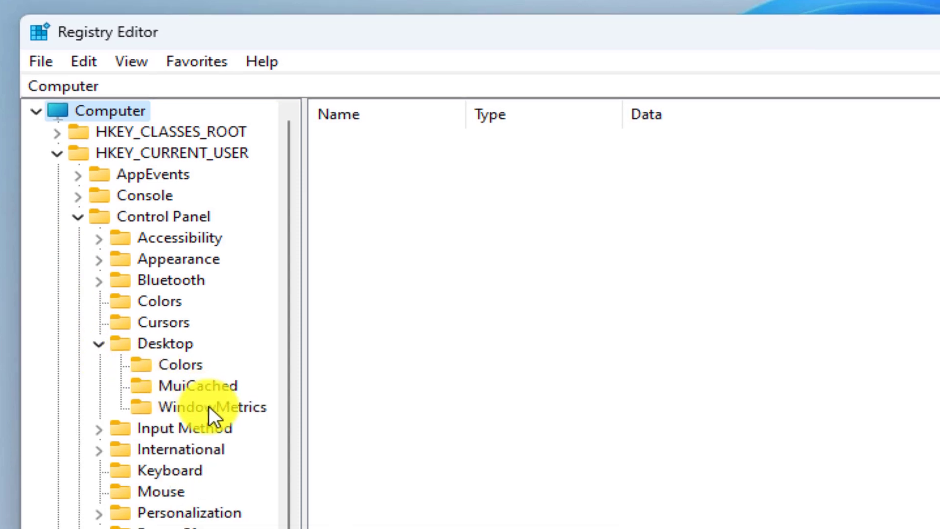
{"action": "left_click", "coordinate": [209, 406]}
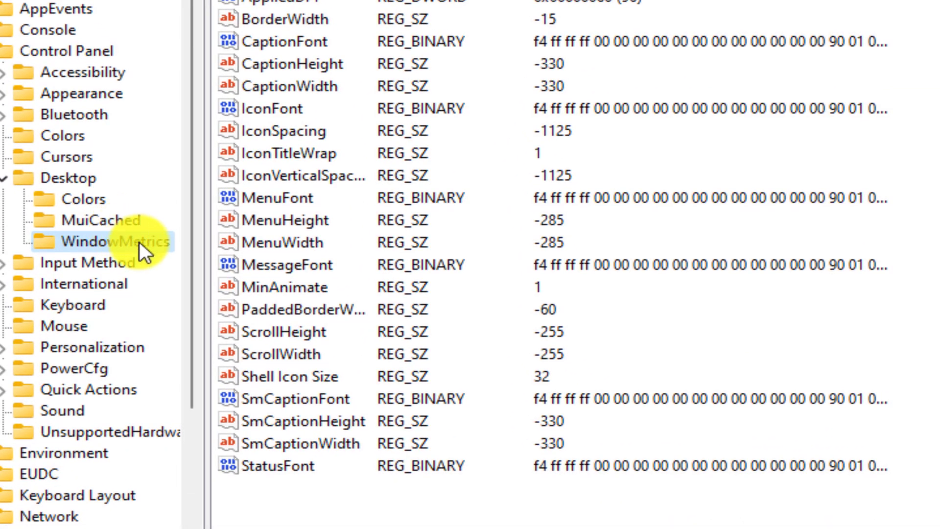
Step: Replace the ScrollHeight data -255 with -350 and save it
{"action": "left_click", "coordinate": [308, 334]}
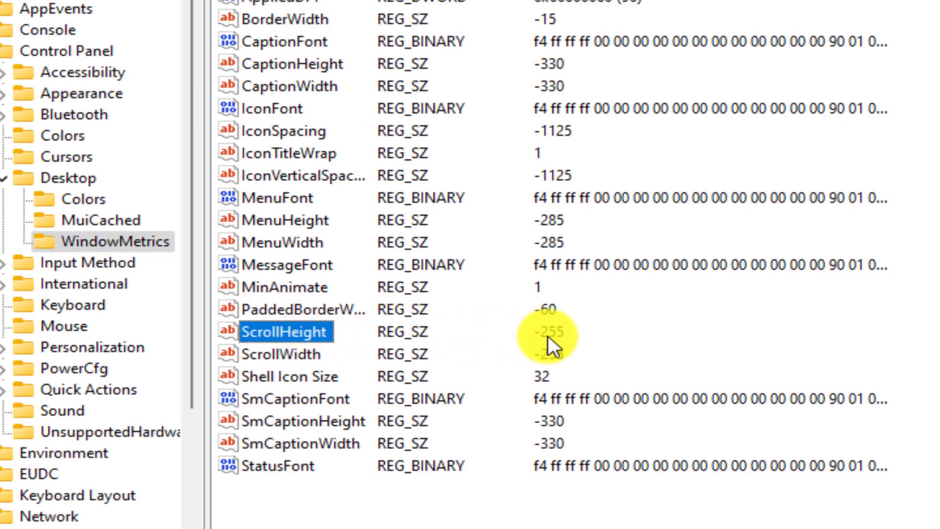
{"action": "left_click", "coordinate": [317, 356]}
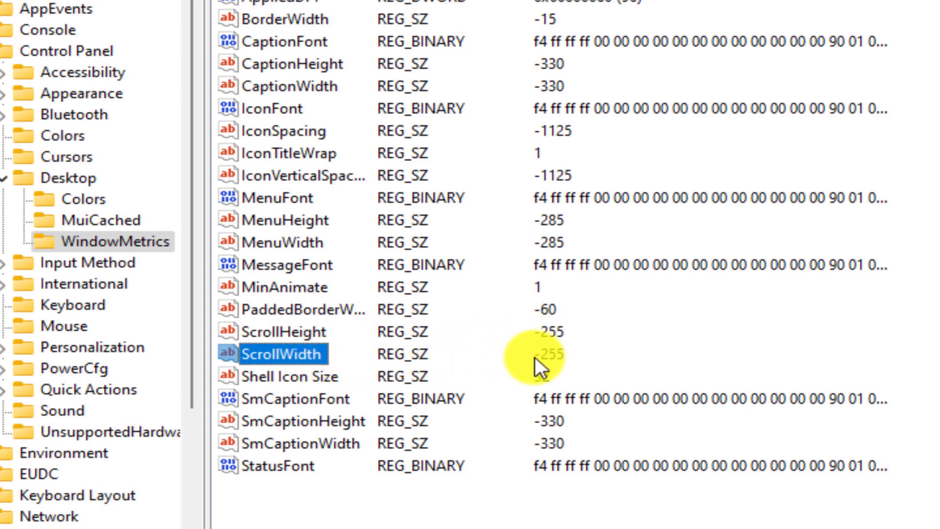
{"action": "double_click", "coordinate": [309, 330]}
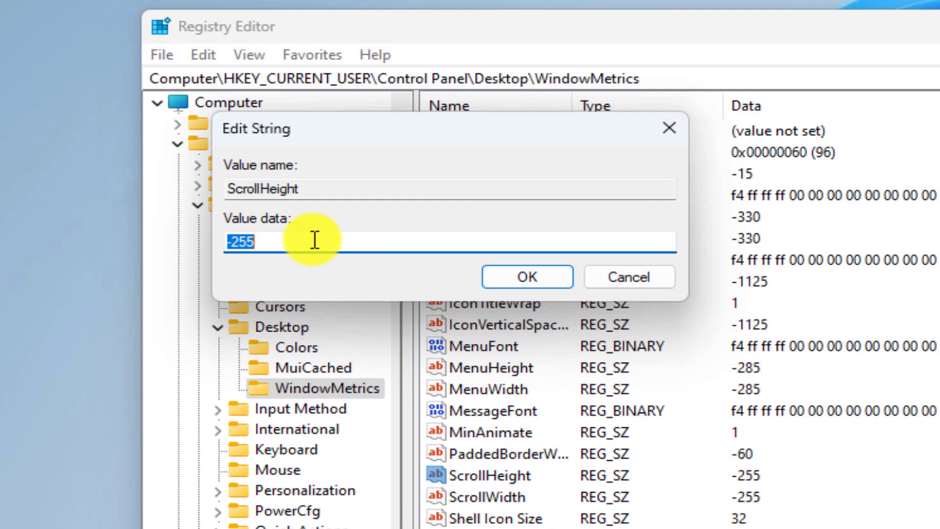
{"action": "left_click_drag", "start_coordinate": [301, 240], "coordinate": [216, 245]}
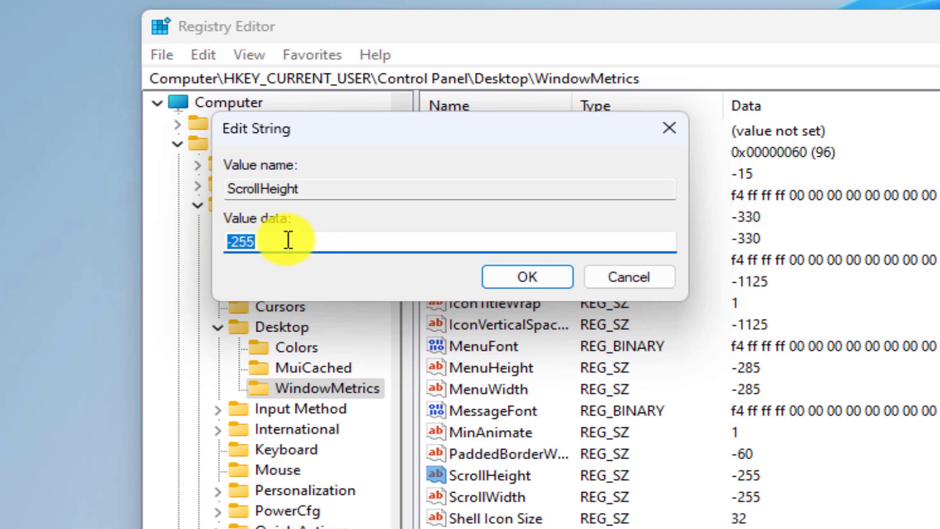
{"action": "type", "text": "-35"}
{"action": "type", "text": "0"}
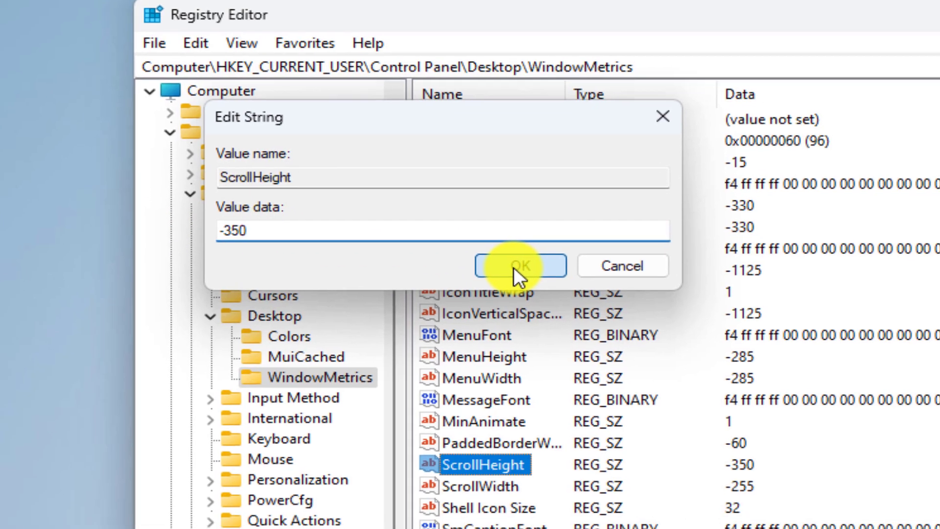
{"action": "left_click", "coordinate": [520, 279]}
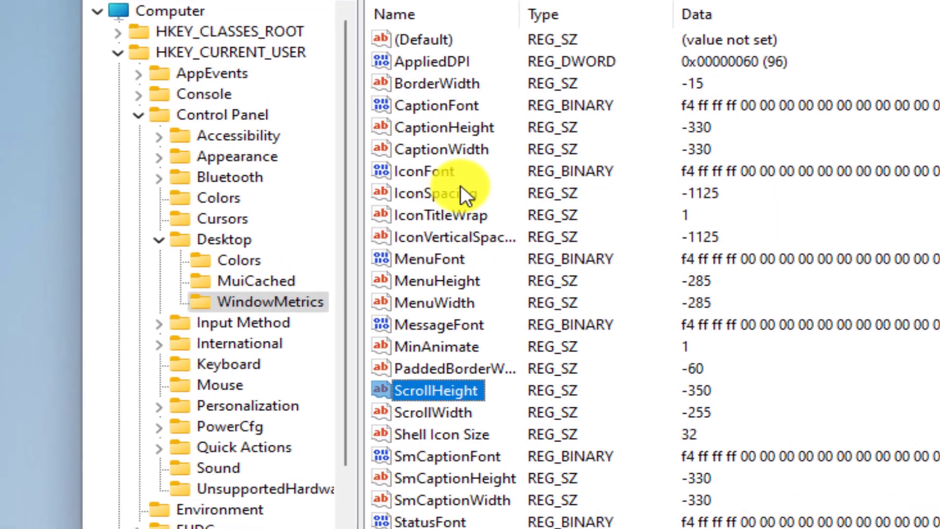
Step: Clear the ScrollWidth data -255, enter -350 and save it
{"action": "double_click", "coordinate": [424, 398]}
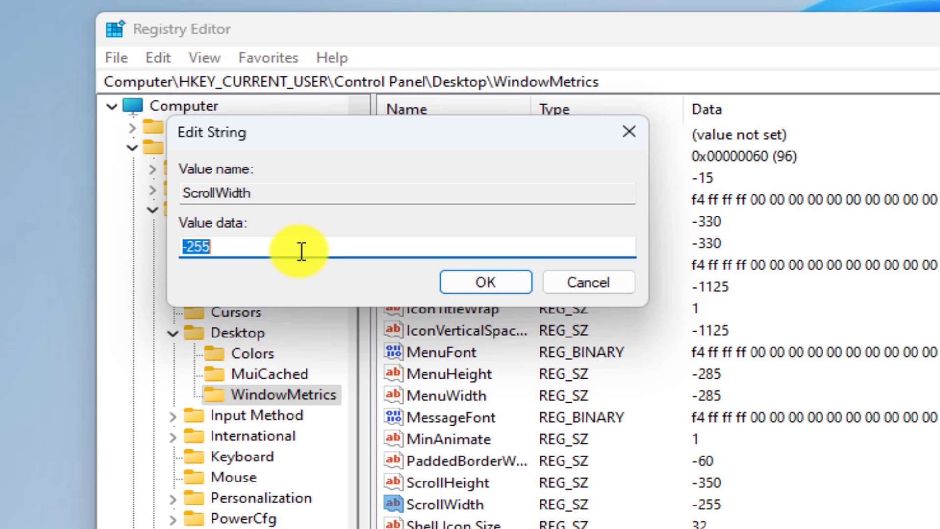
{"action": "left_click_drag", "start_coordinate": [306, 256], "coordinate": [166, 256]}
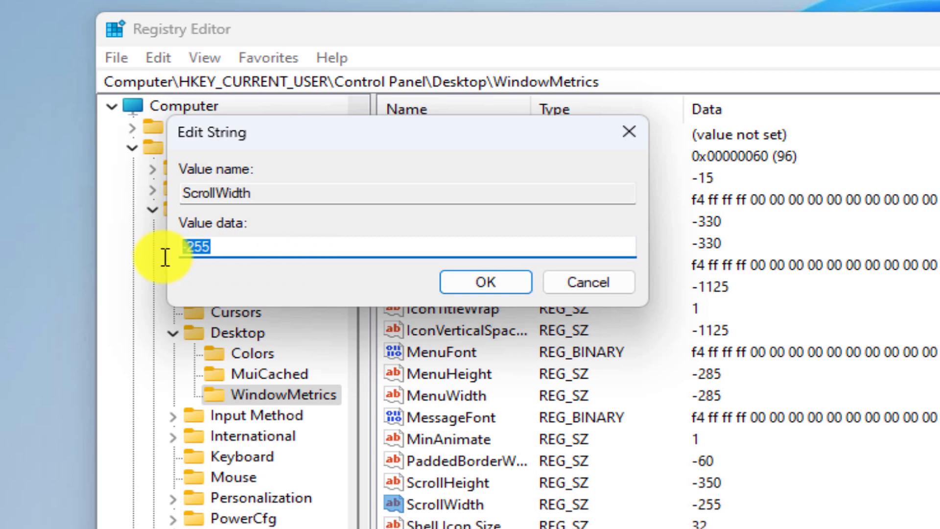
{"action": "key", "text": "BackSpace"}
{"action": "type", "text": "-350"}
{"action": "left_click", "coordinate": [491, 279]}
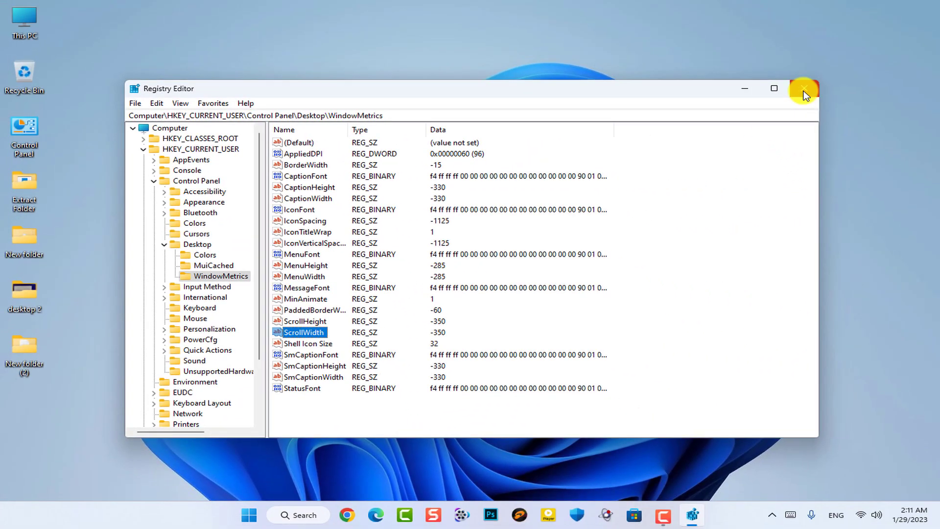
Step: Close Registry Editor and show the Start menu's Restart and Shut down options
{"action": "left_click", "coordinate": [804, 90]}
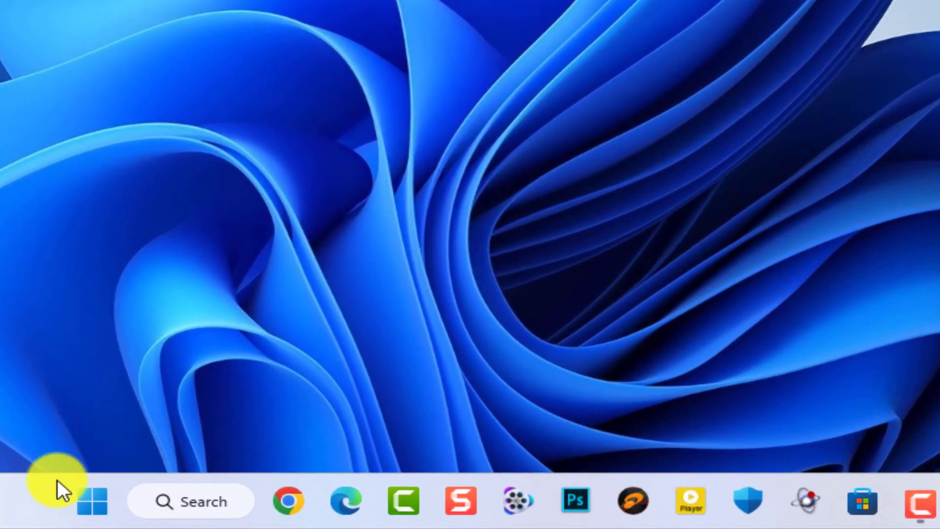
{"action": "left_click", "coordinate": [86, 505]}
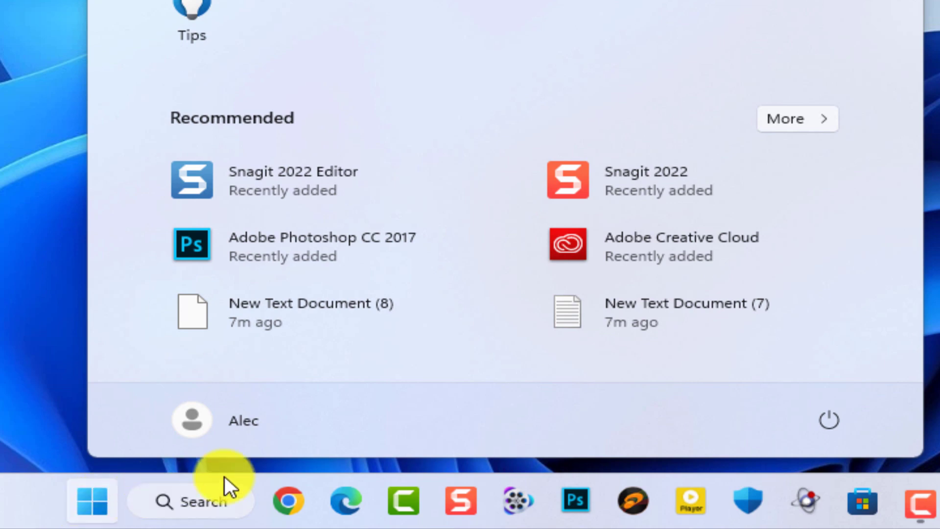
{"action": "left_click", "coordinate": [829, 419]}
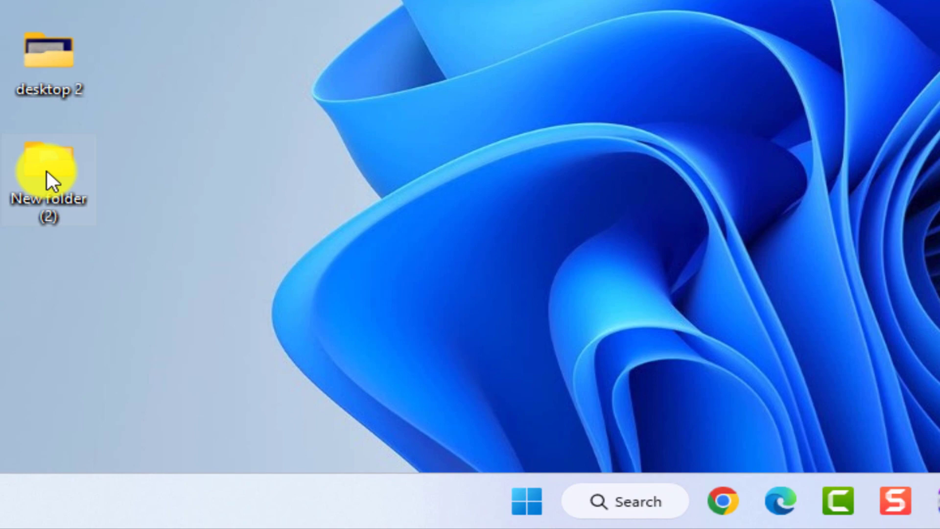
{"action": "double_click", "coordinate": [46, 172]}
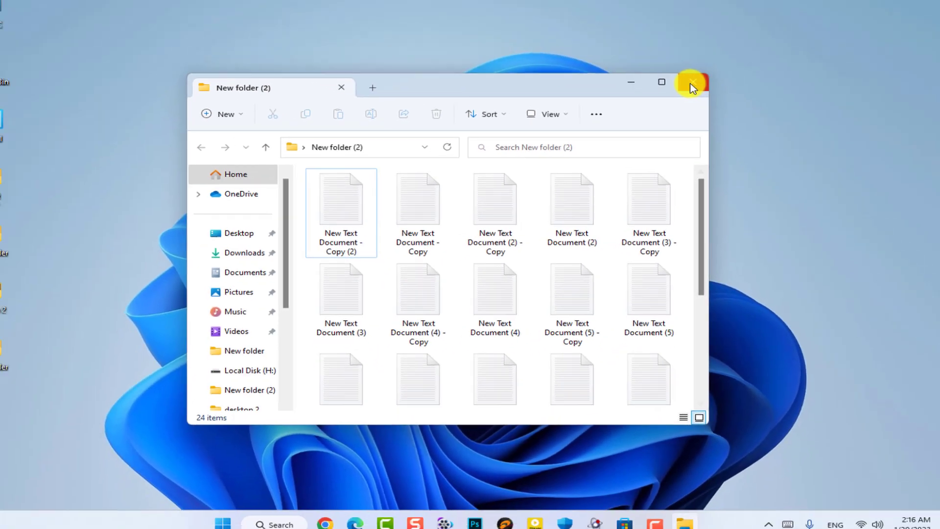
{"action": "left_click", "coordinate": [699, 80]}
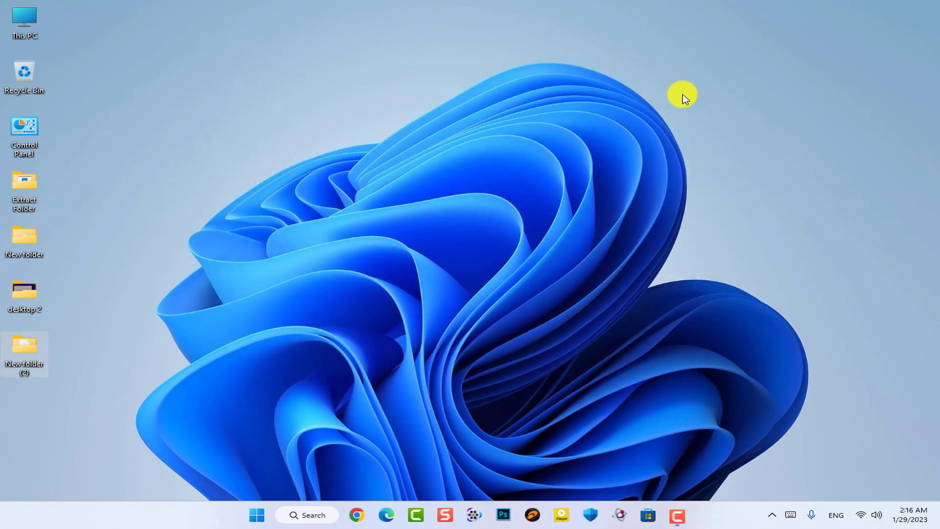